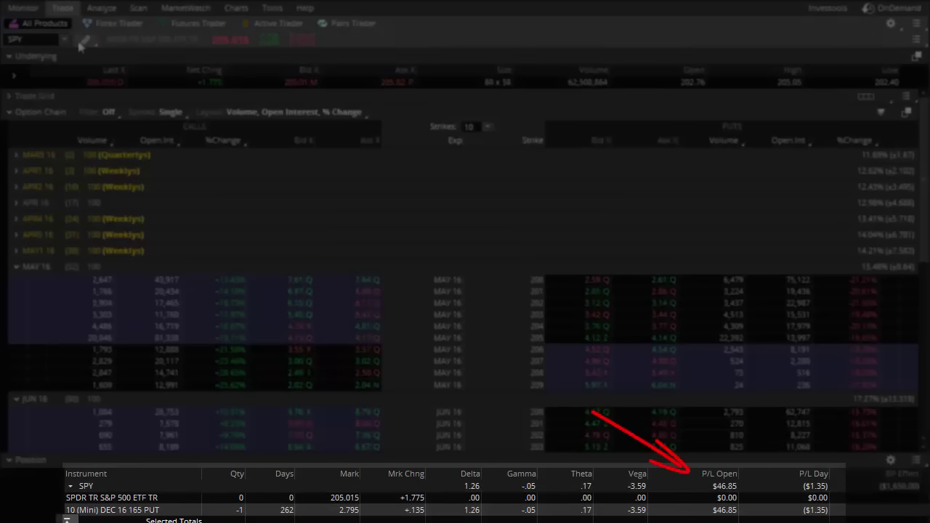
mouse_move(23, 8)
click(42, 60)
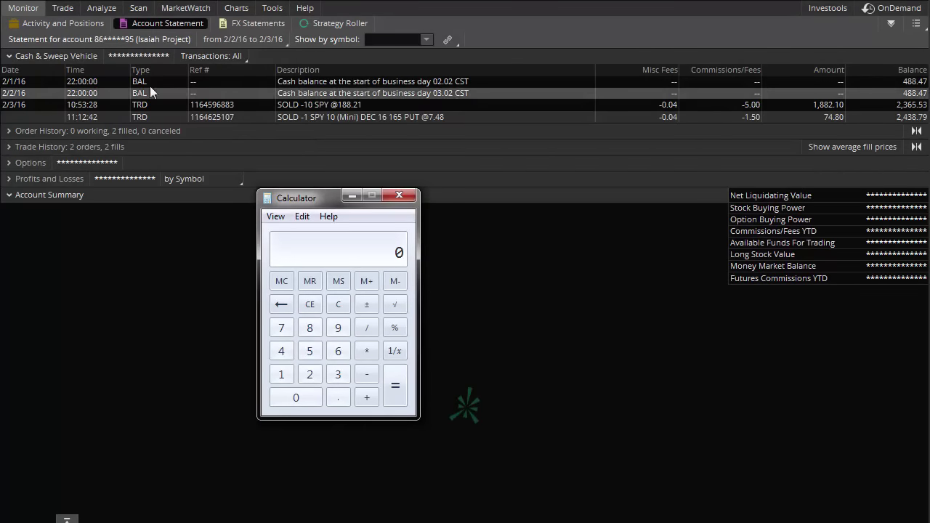
click(63, 8)
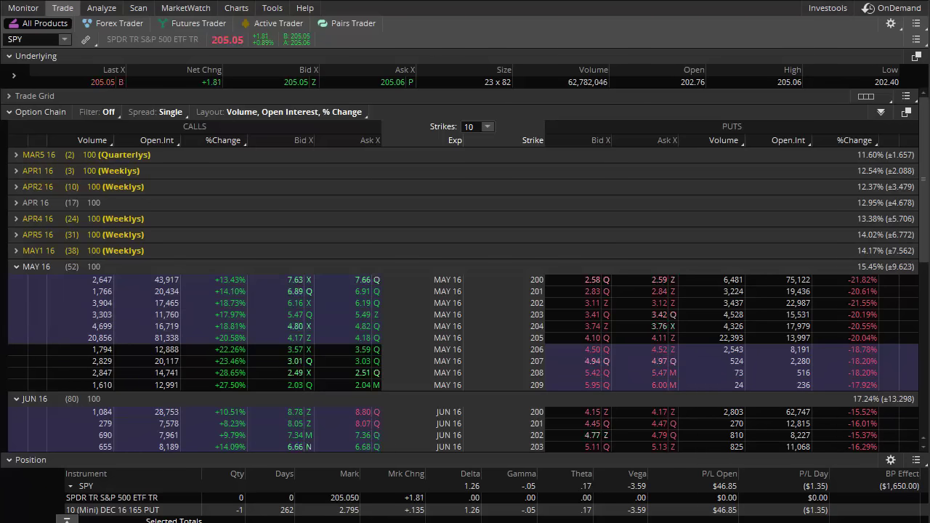
Compute 205 × 100 = 20500 in Calculator, then clear the display
text(205*100)
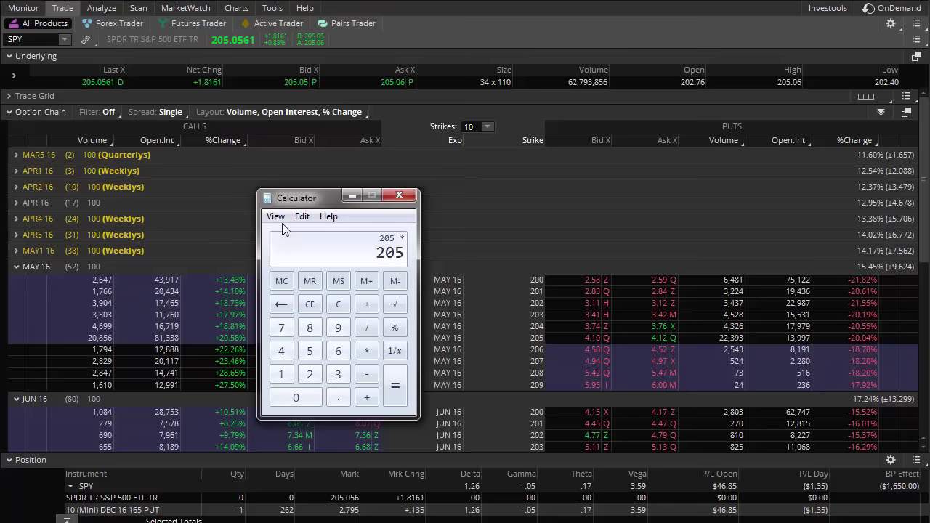
key(Return)
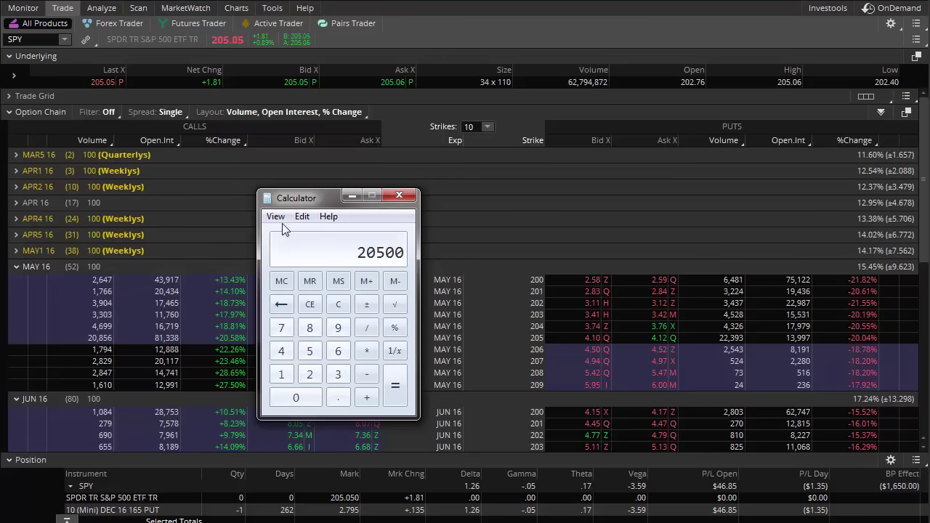
click(338, 304)
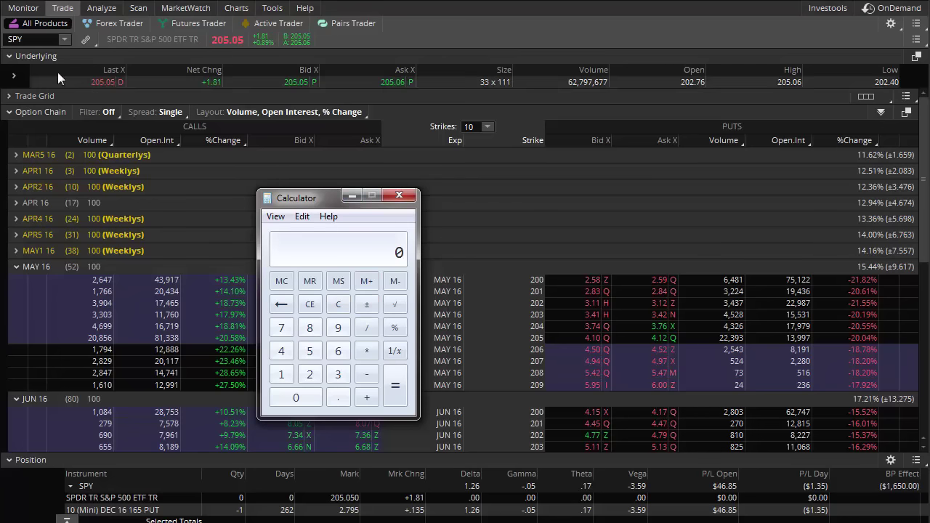
Show the Account Statement and enter the 165 strike price in Calculator beside it
click(34, 12)
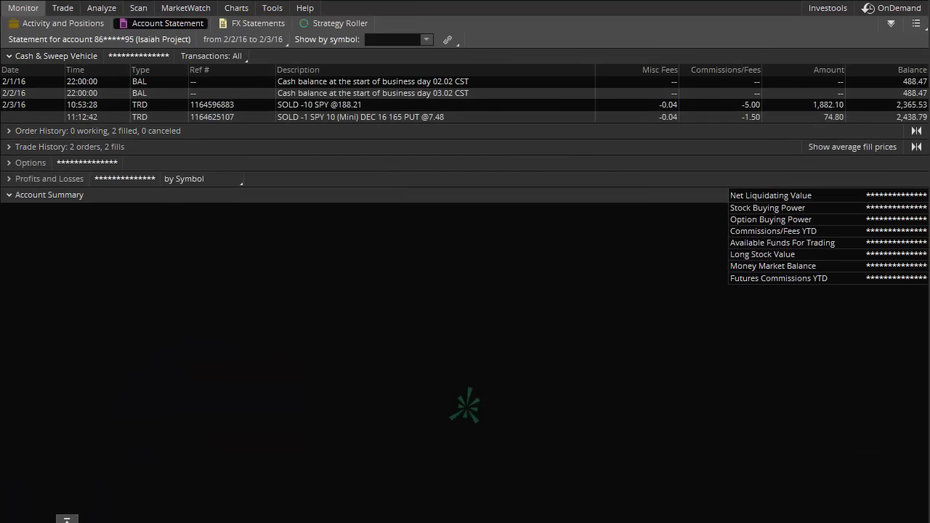
key(alt+Tab)
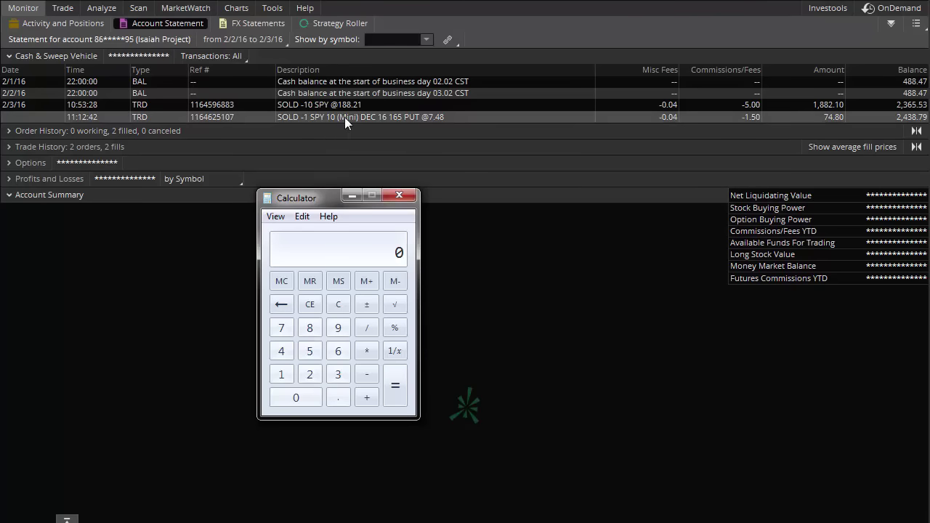
text(165)
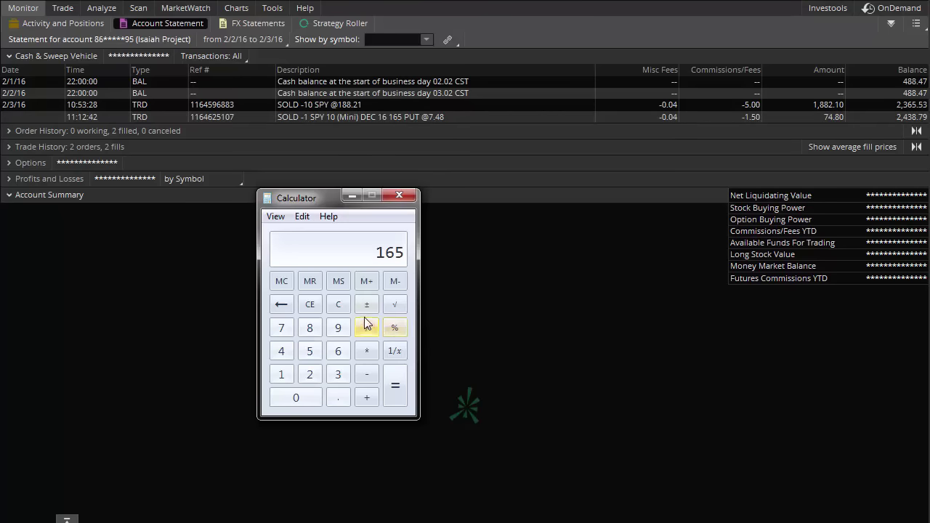
Multiply 165 by 10 for 1650, add it to memory, then compute 74.80 / 1650 × 100 ≈ 4.53%
click(367, 351)
text(10)
key(Return)
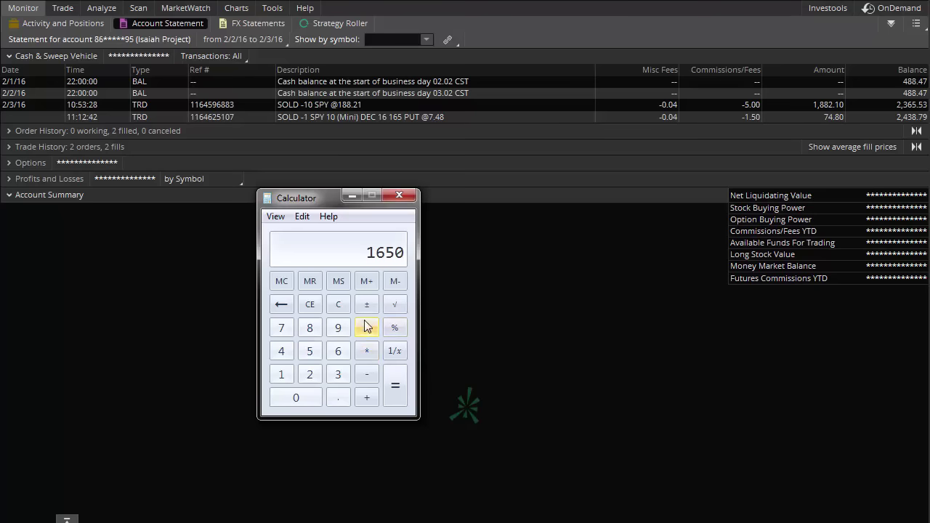
click(365, 279)
click(310, 303)
text(74.80/1650=)
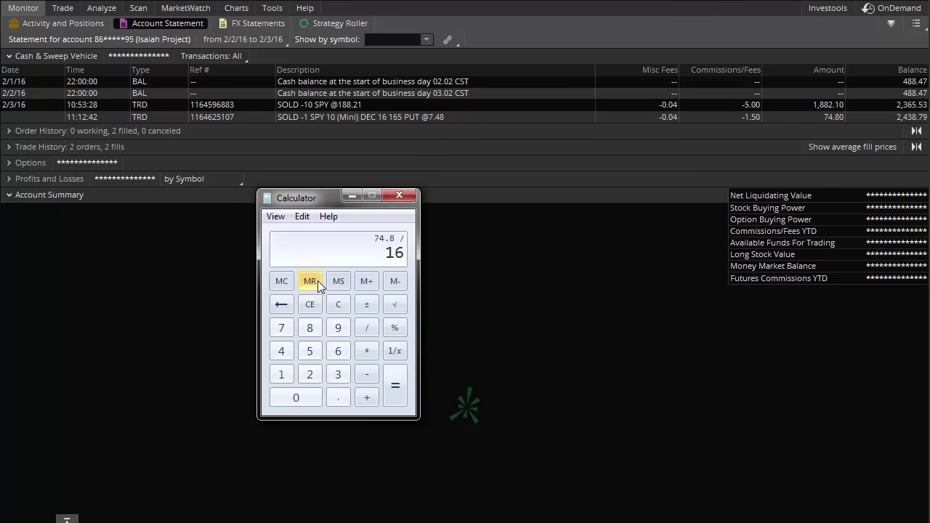
text(*100=)
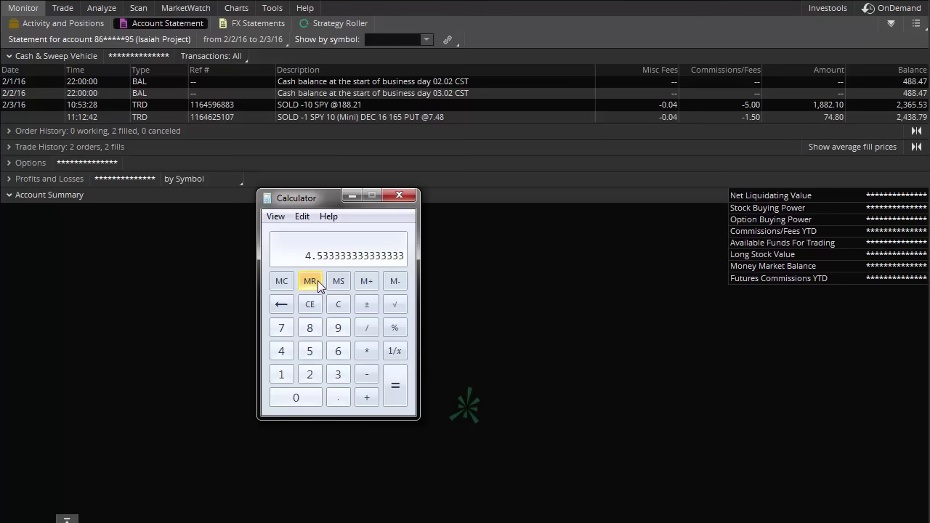
Clear the 4.53 result, minimize Calculator, and return to the SPY option chain via Trade > All Products
click(337, 305)
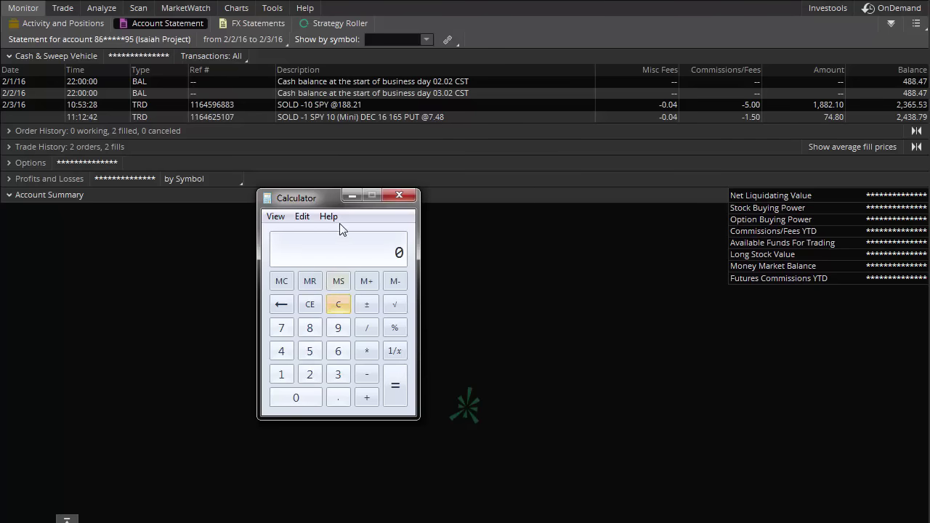
click(351, 197)
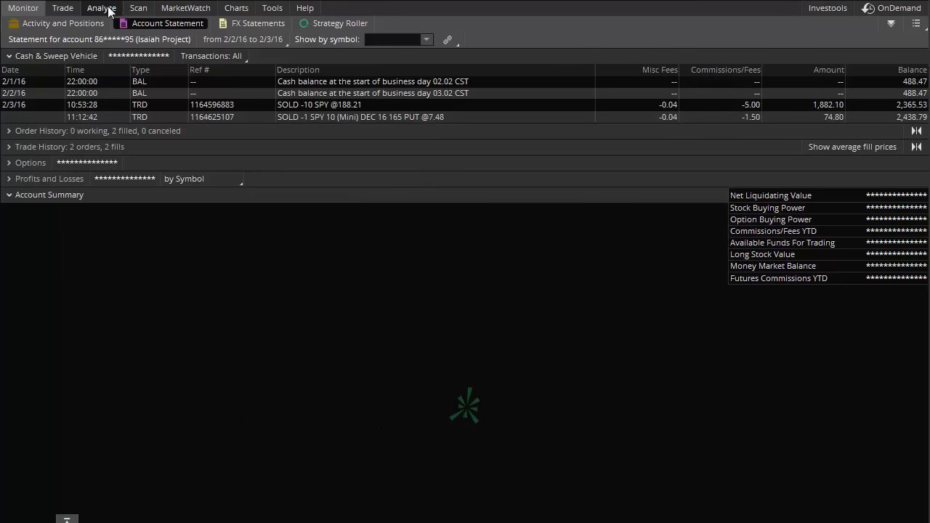
click(64, 10)
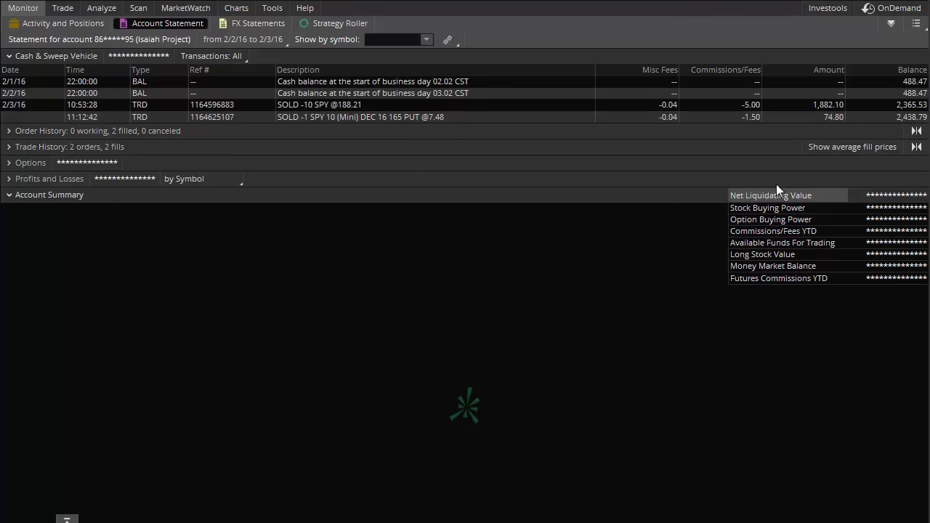
click(62, 8)
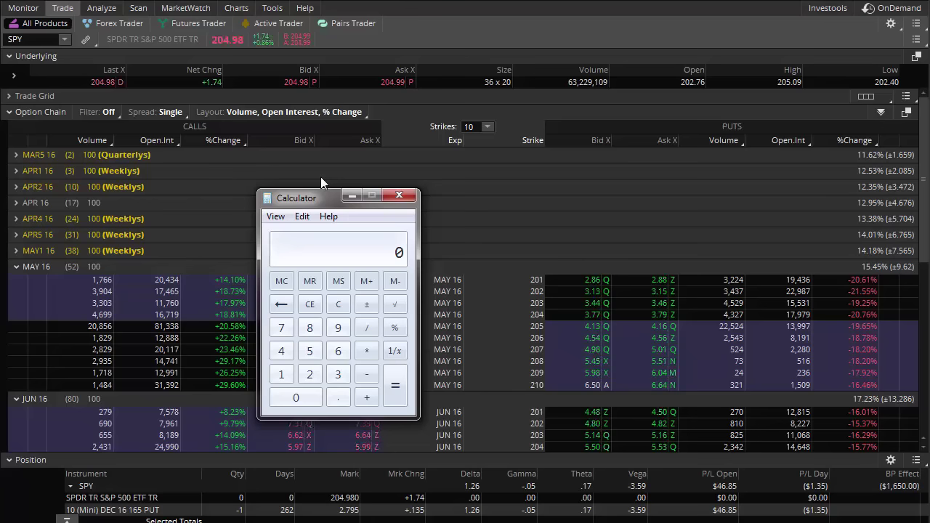
Compute 46.85 / 74 × 100 = 63.31% of the premium, then clear it
text(46.85)
key(slash)
text(74)
key(Return)
key(asterisk)
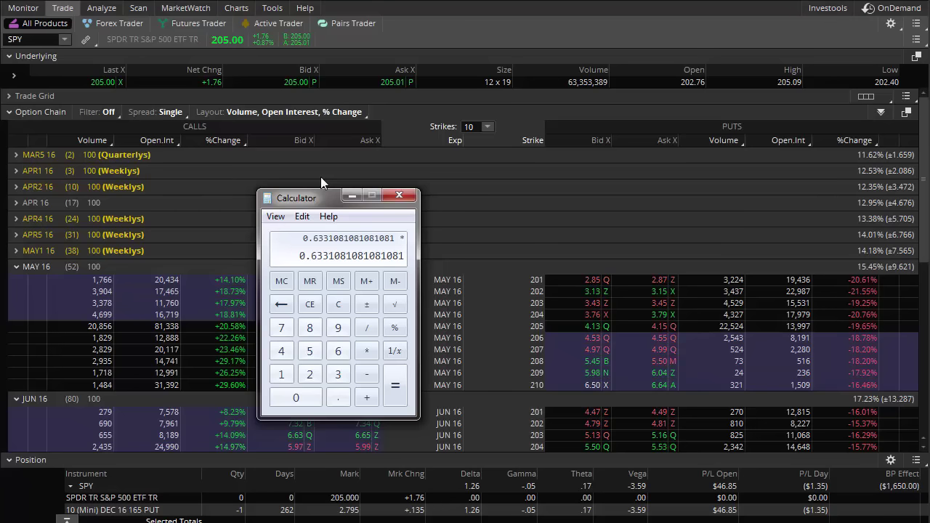
text(100)
key(Return)
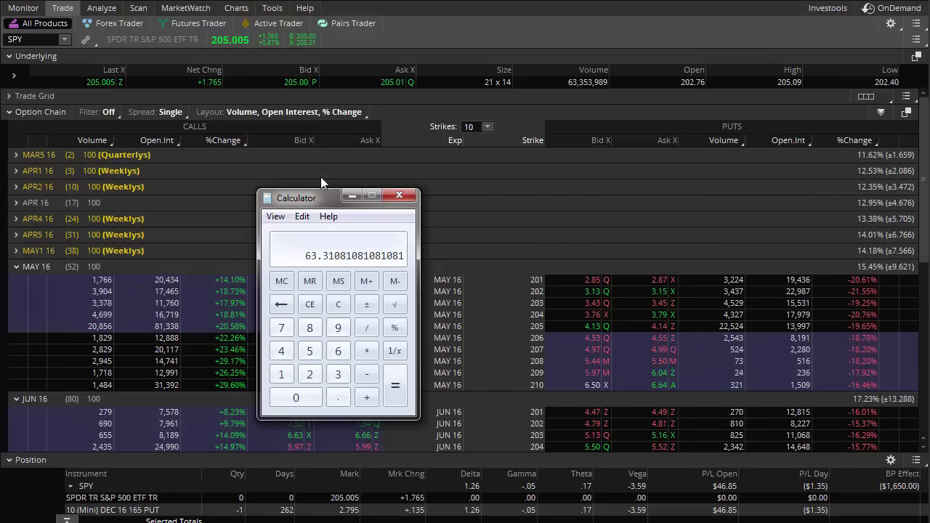
click(338, 303)
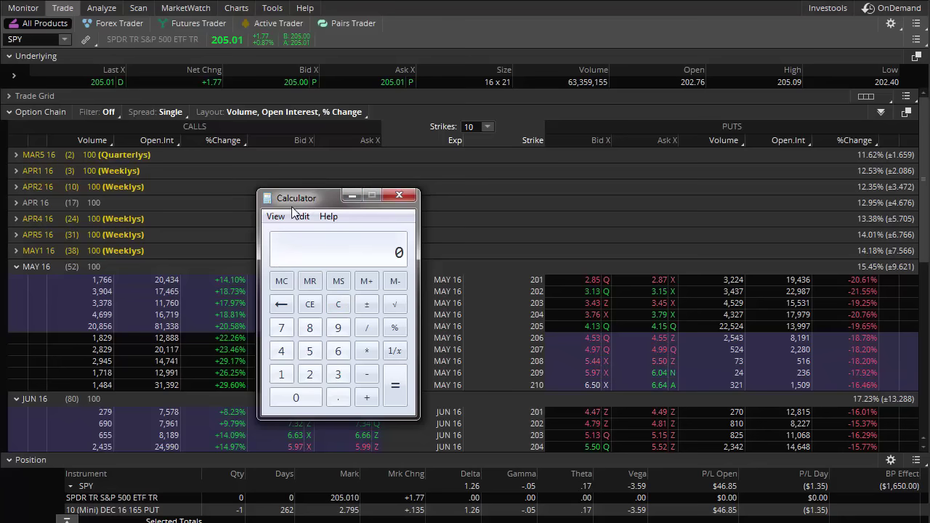
Compute 46 / 1650 × 100 ≈ 2.79% of the obligation
text(46)
text(1650)
key(Return)
text(*100)
key(Return)
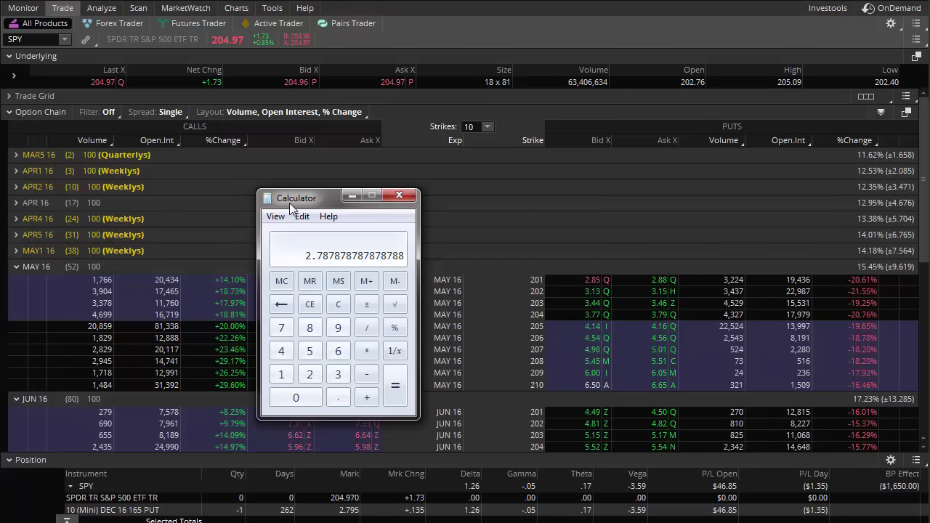
Store 2.79 in memory, add it again, recall the 5.58 total, then clear memory and display
click(338, 286)
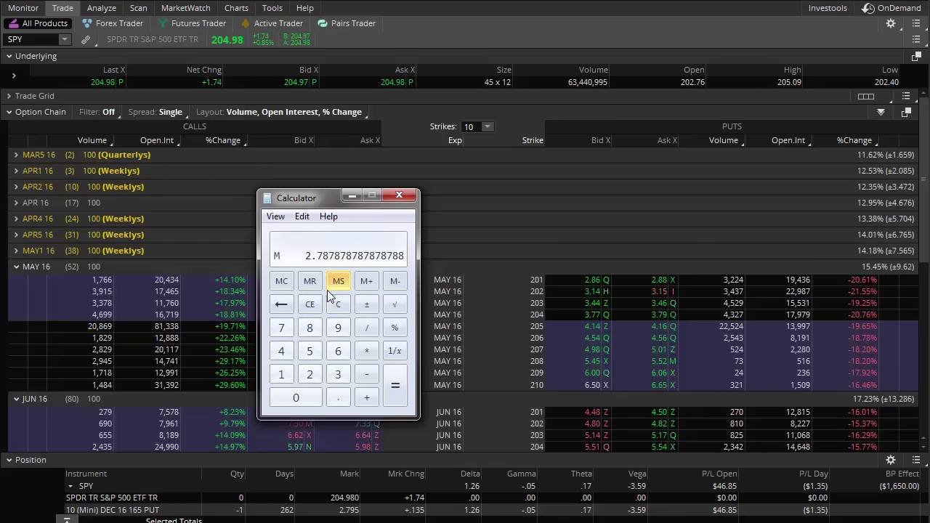
click(373, 286)
click(309, 282)
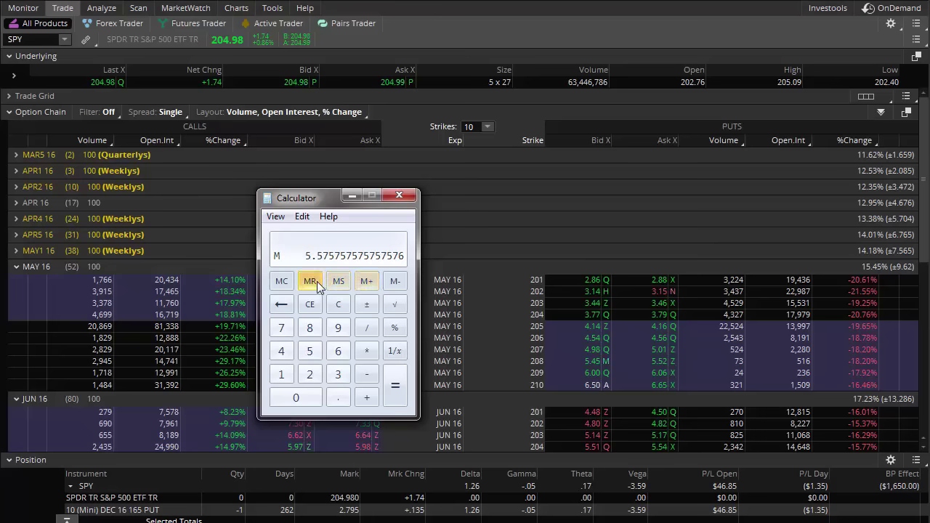
click(390, 283)
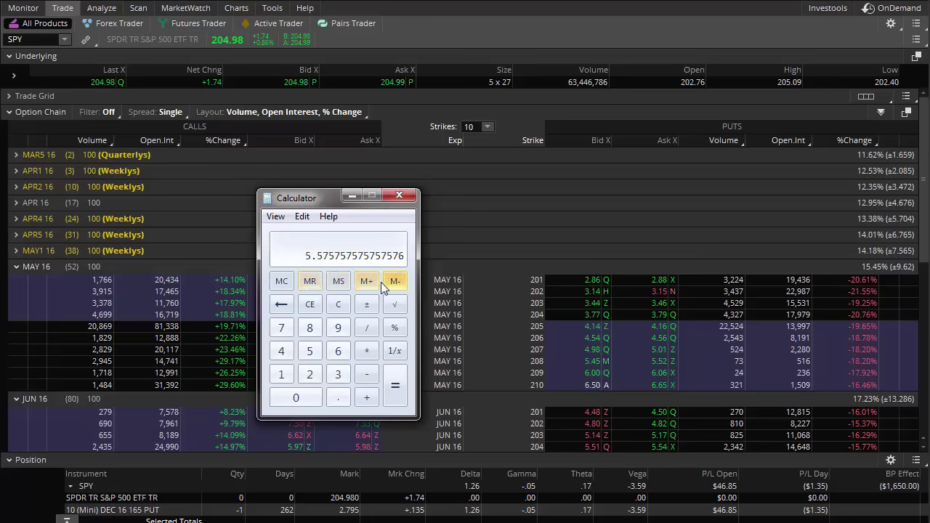
click(308, 303)
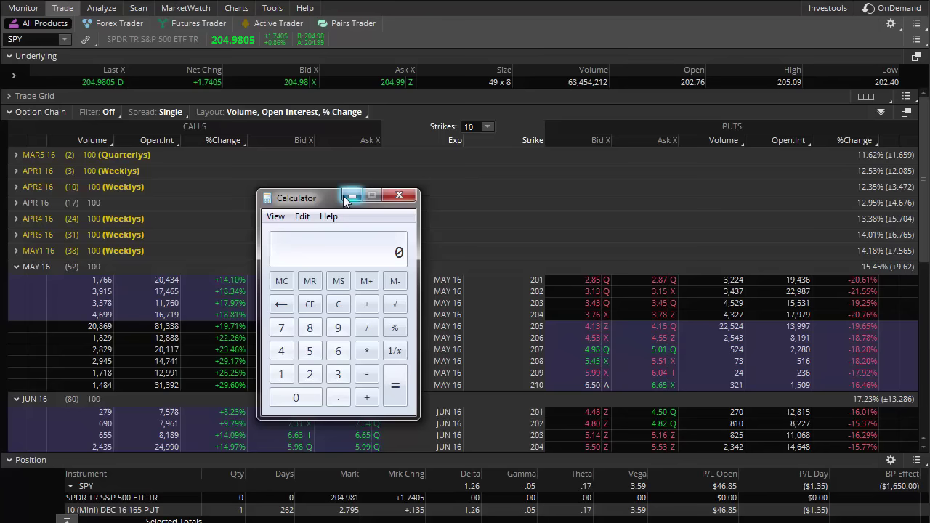
Minimize Calculator, review the Account Statement, and return to the SPY option chain
click(350, 197)
click(23, 8)
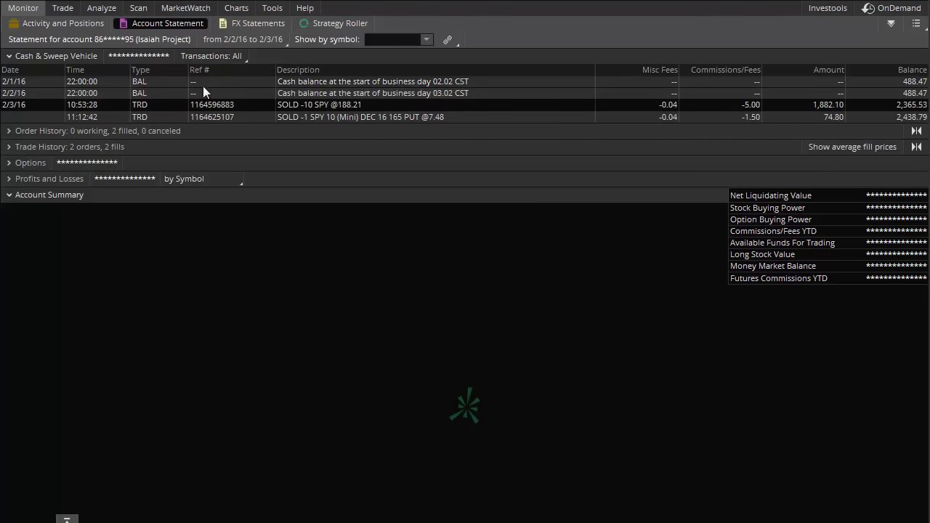
click(63, 12)
click(54, 31)
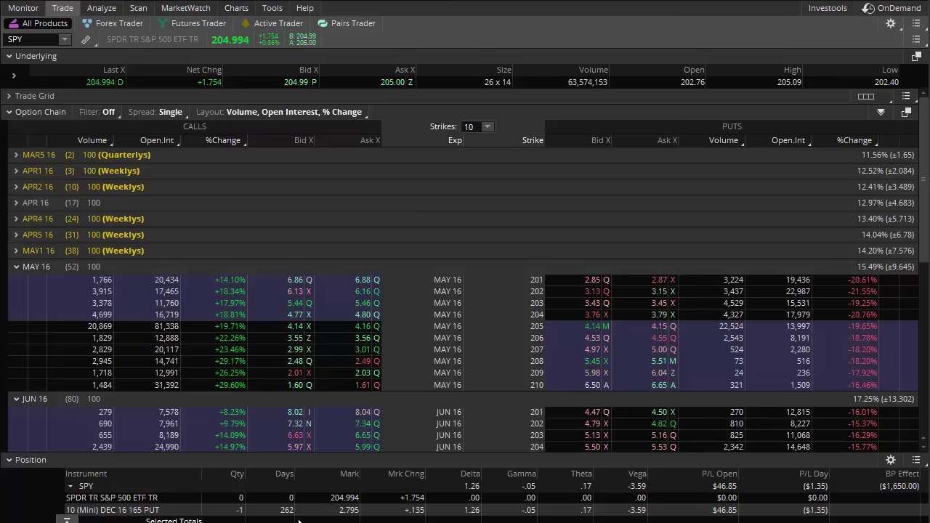
Set the SPY chart to the 2 Yr range, then go back through the option chain to the Account Statement
click(236, 8)
click(250, 63)
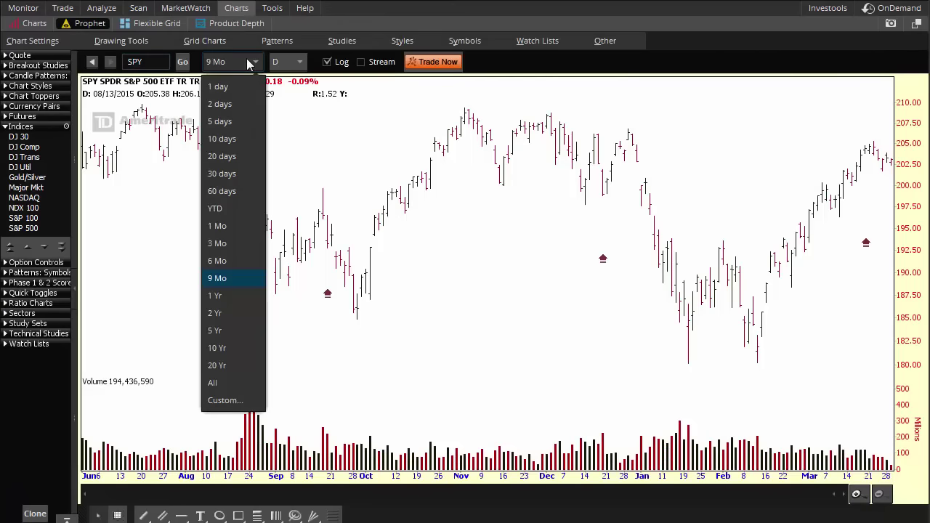
click(244, 314)
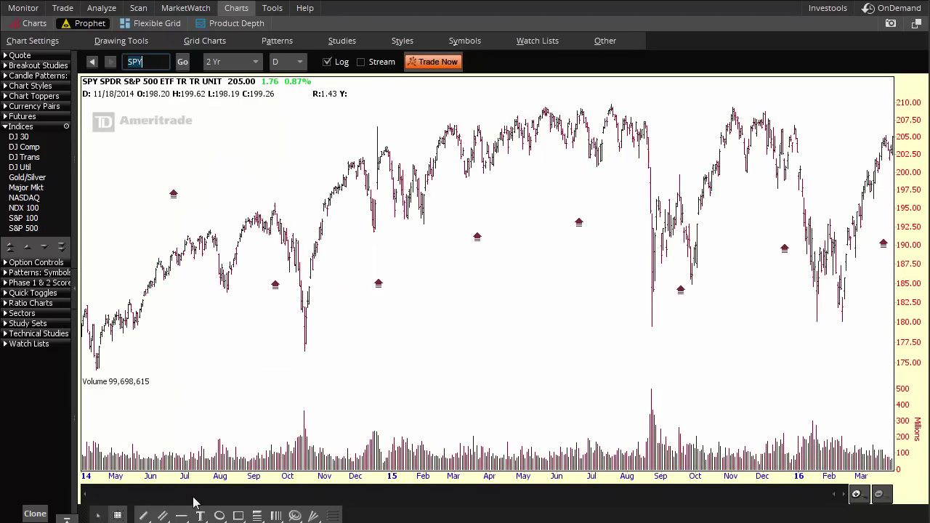
click(63, 8)
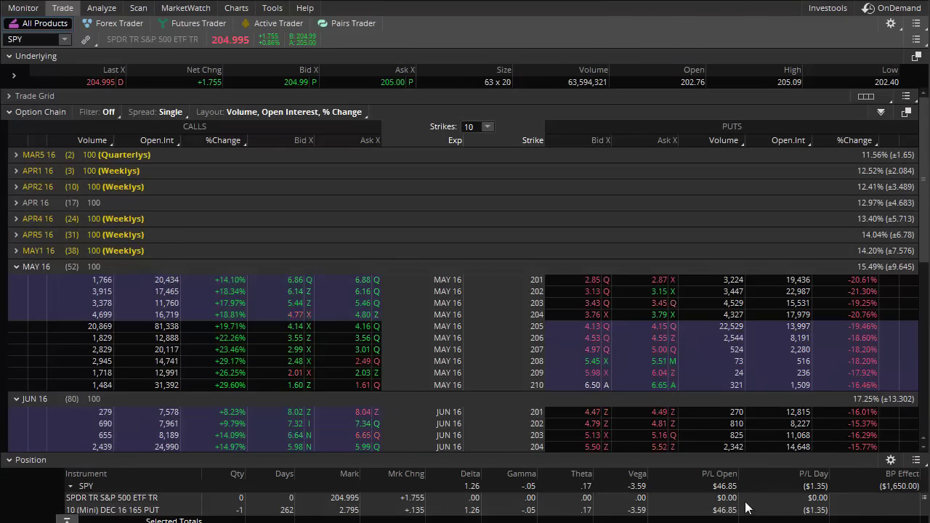
click(23, 7)
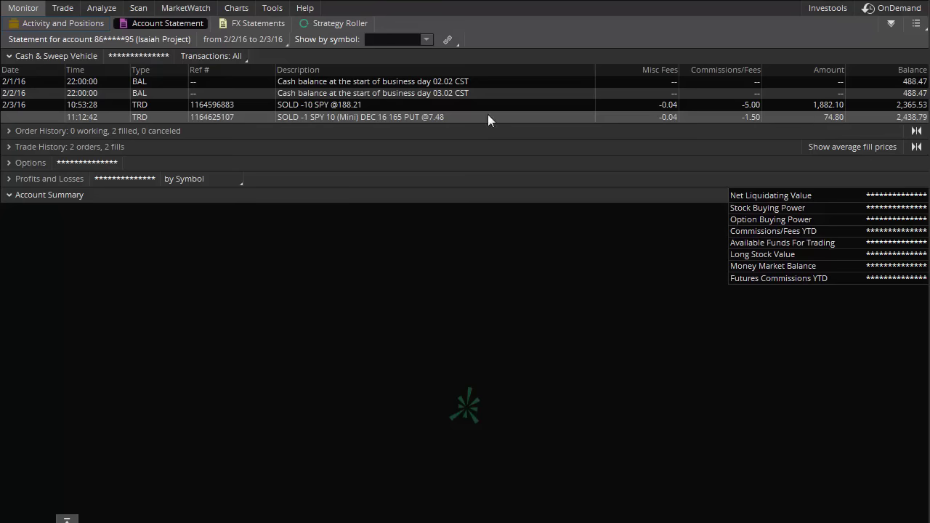
Go via the Trade tab to the two-year daily SPY chart
click(51, 9)
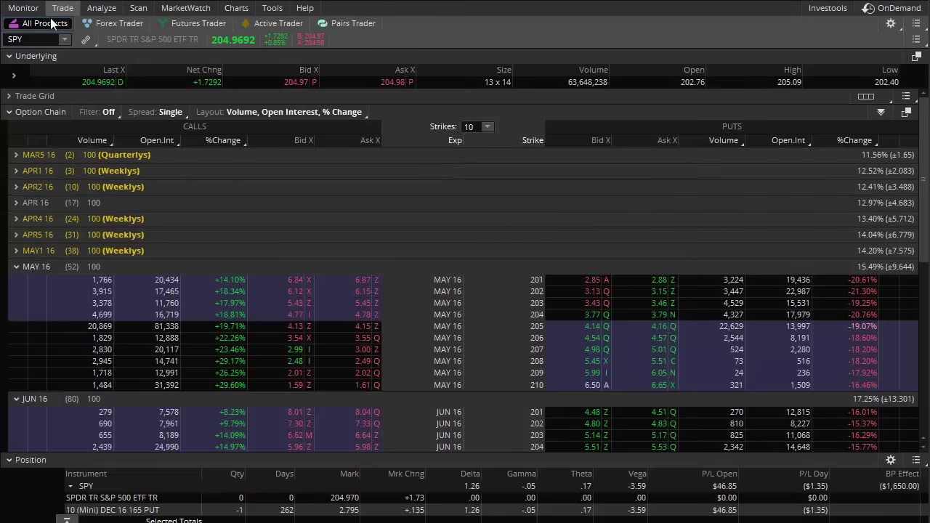
click(238, 8)
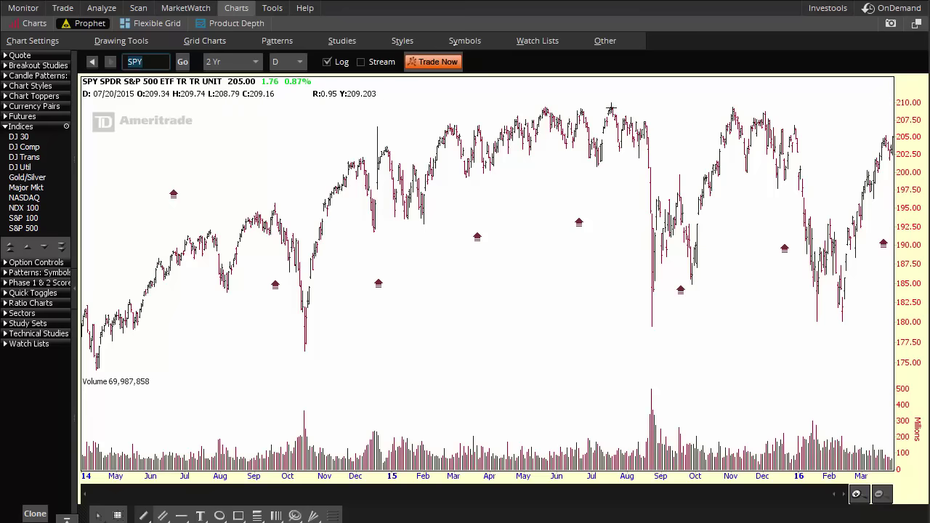
Draw a descending trendline from the July 2015 peak, checking it at 9-month and 2-year ranges
drag(610, 107, 897, 142)
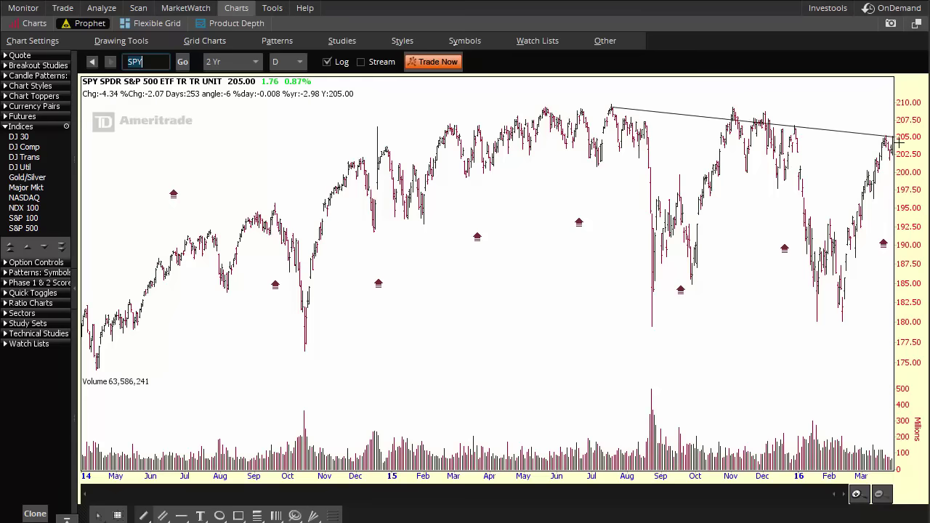
click(254, 62)
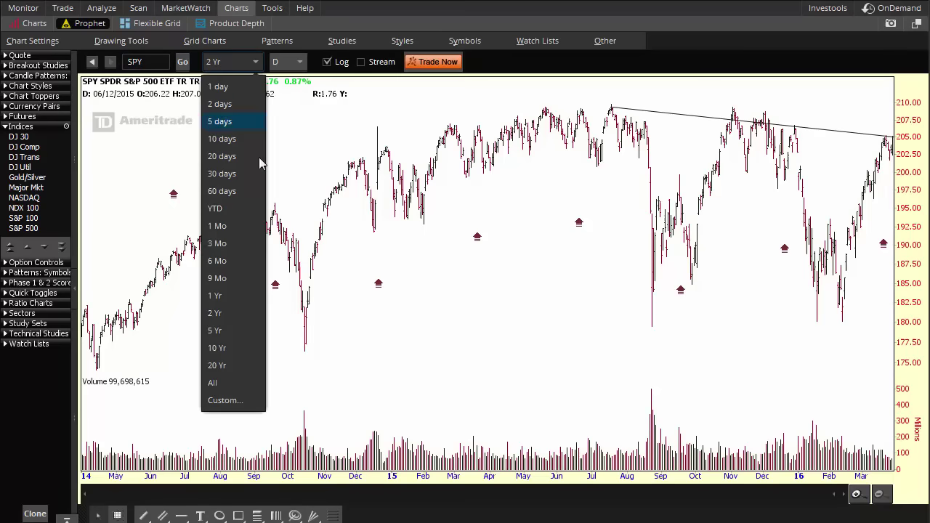
click(240, 278)
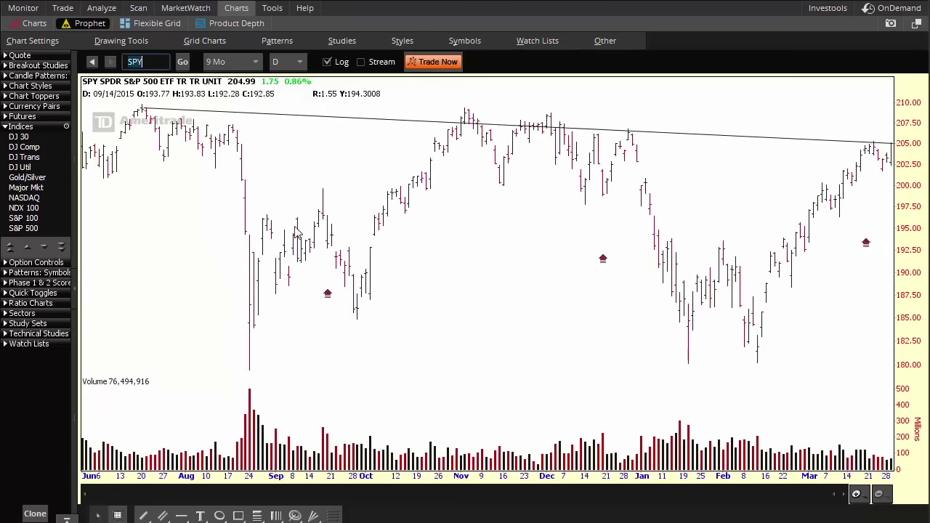
click(255, 62)
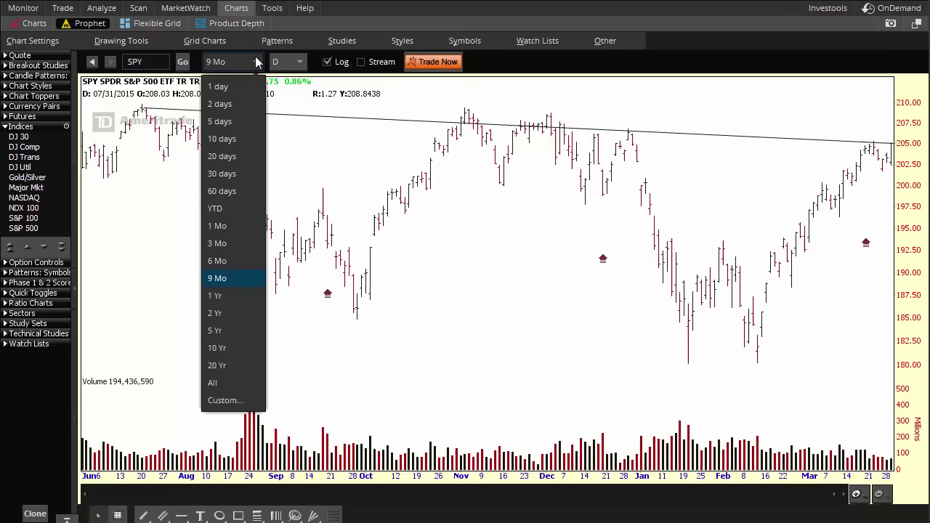
click(227, 314)
Add horizontal price lines near 186 and 209.4, then set the chart to a 1-year range
click(181, 516)
drag(631, 273, 897, 273)
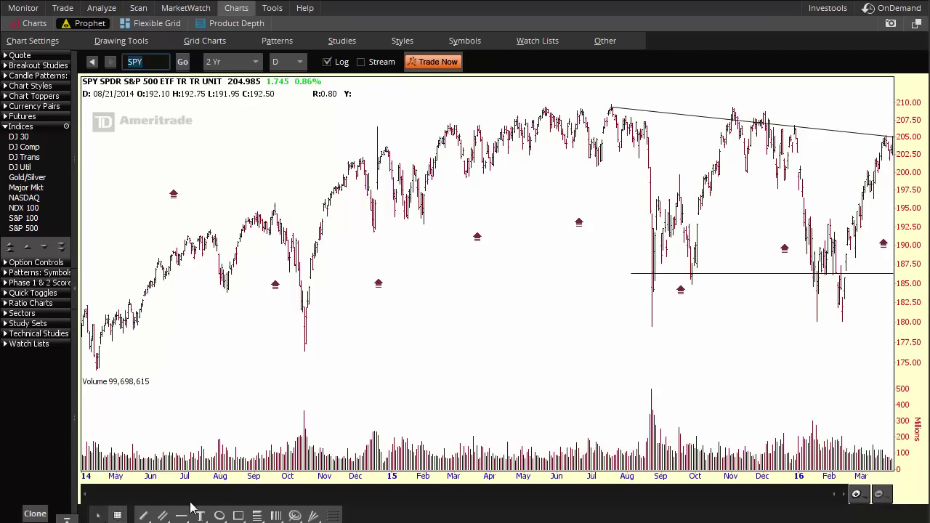
drag(587, 109, 898, 112)
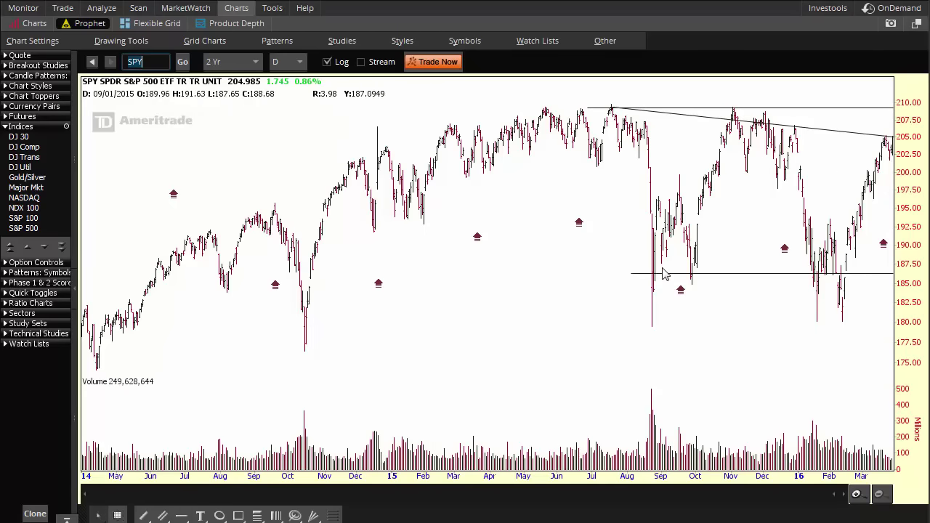
click(231, 62)
click(224, 295)
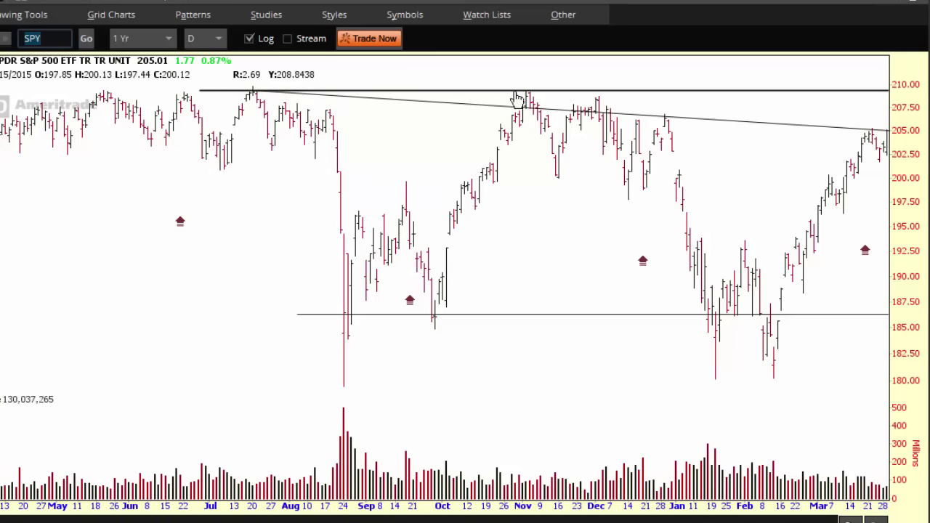
Switch the SPY chart range to 20 Yr, back to 2 Yr, then to 1 Yr
click(167, 38)
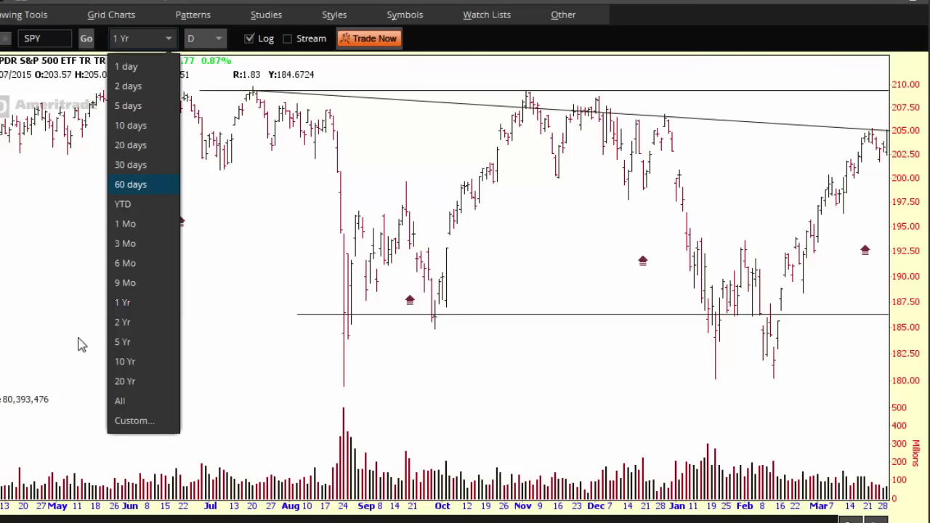
click(134, 385)
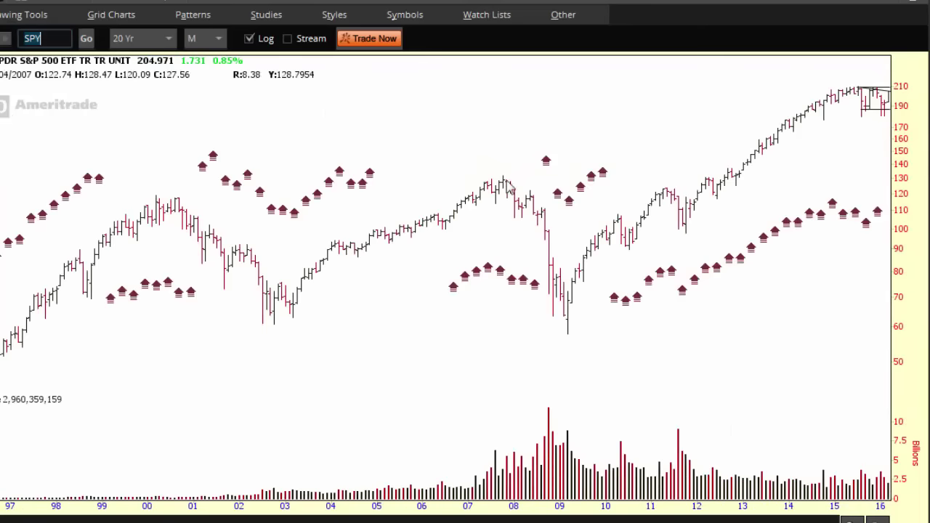
click(166, 39)
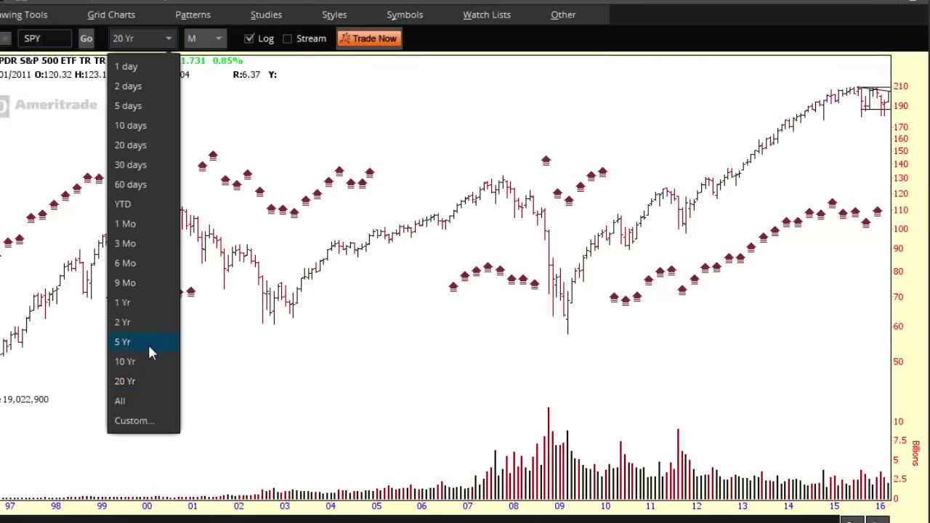
click(148, 322)
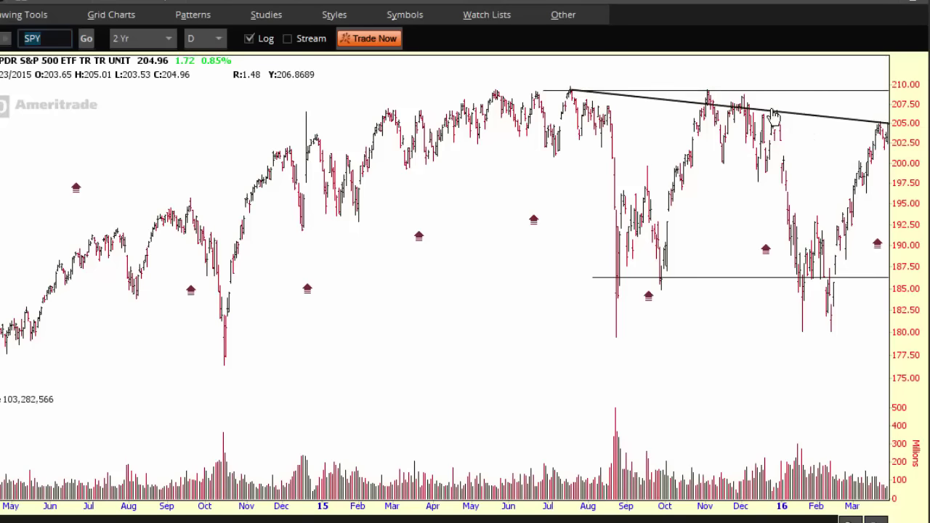
mouse_move(665, 105)
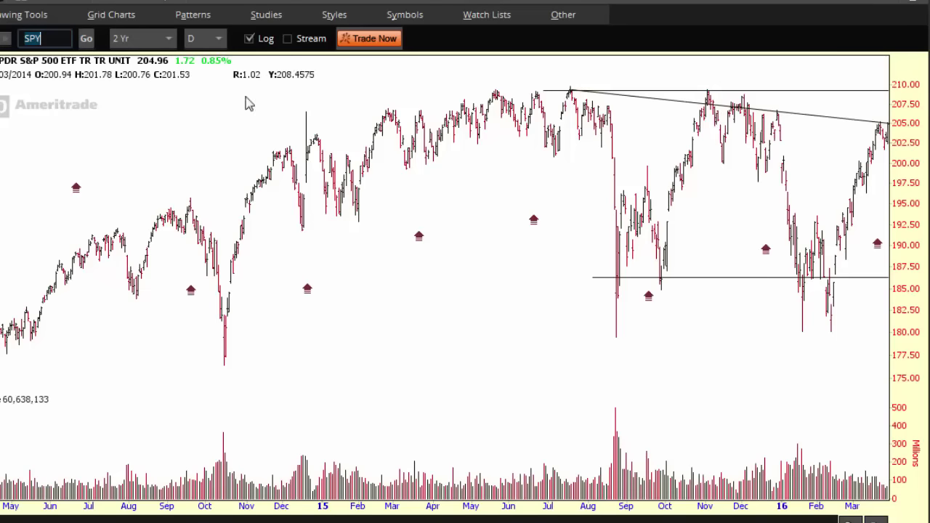
click(178, 41)
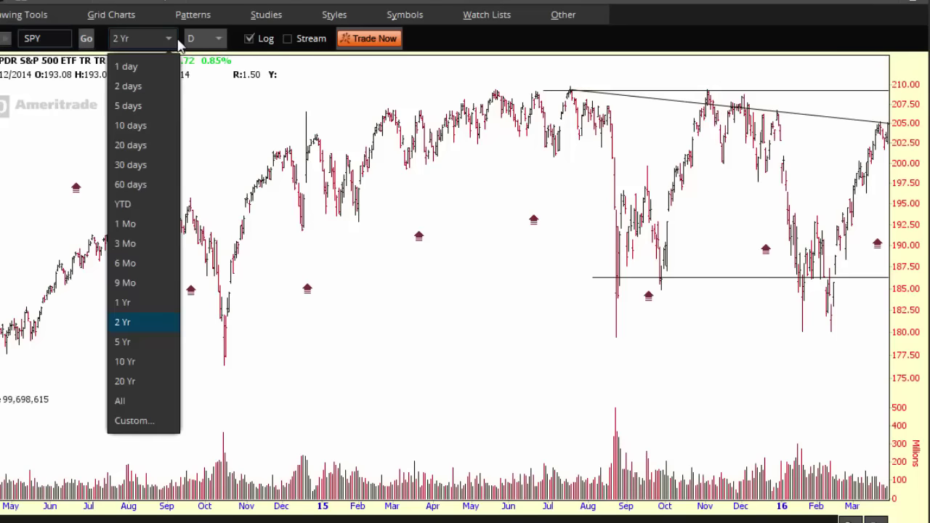
click(125, 302)
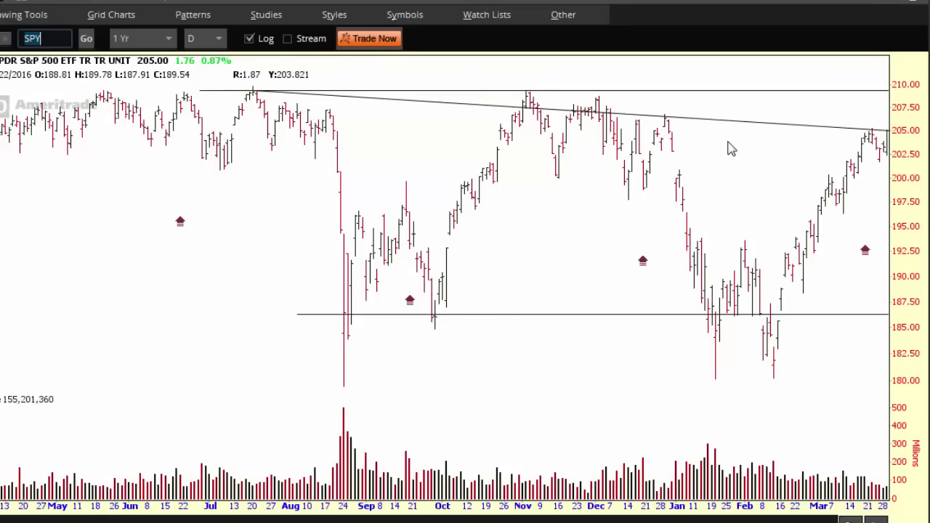
Delete the horizontal line near 210 from its right-click menu
right_click(499, 92)
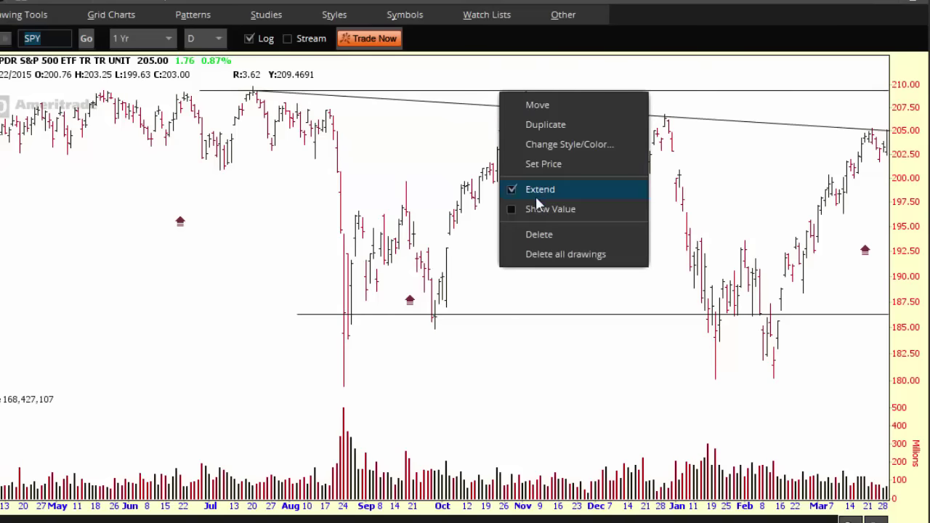
click(541, 235)
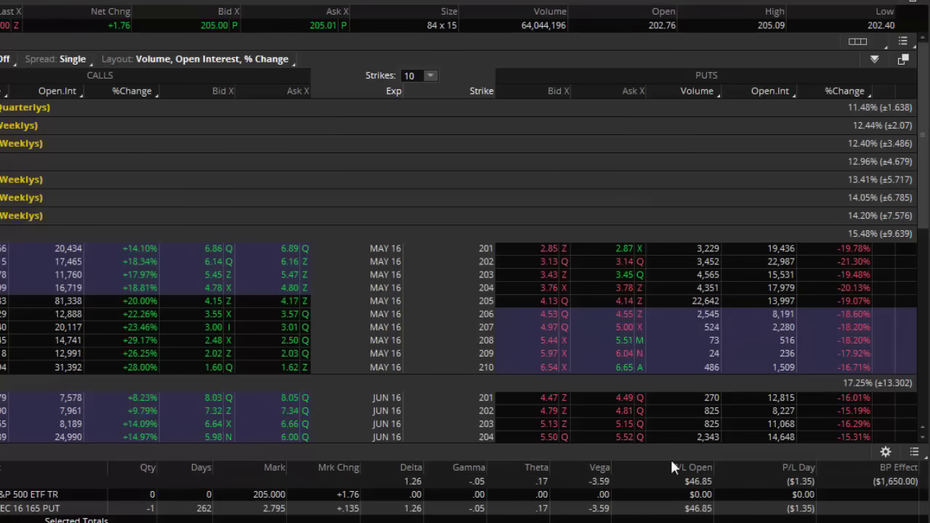
Glance at the SPY chart, then start a buy-to-close order on the DEC 16 165 mini put
click(218, 4)
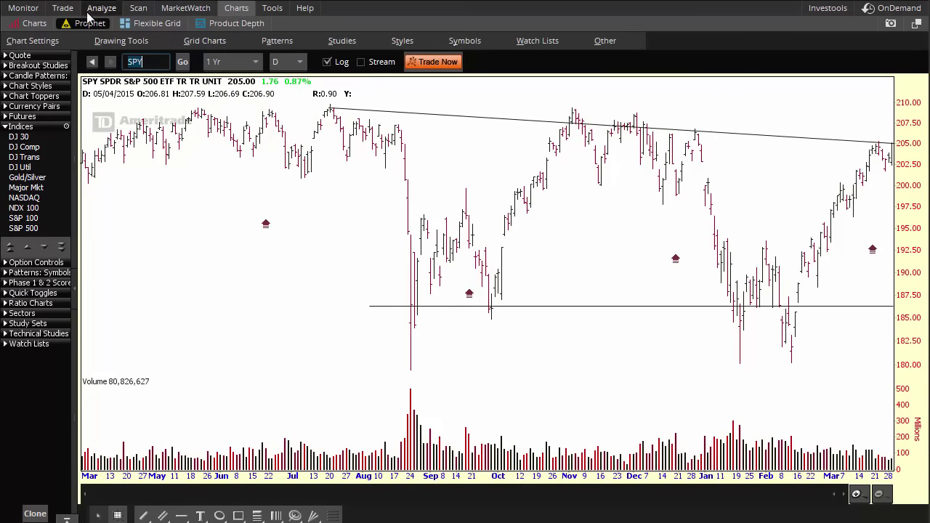
click(62, 8)
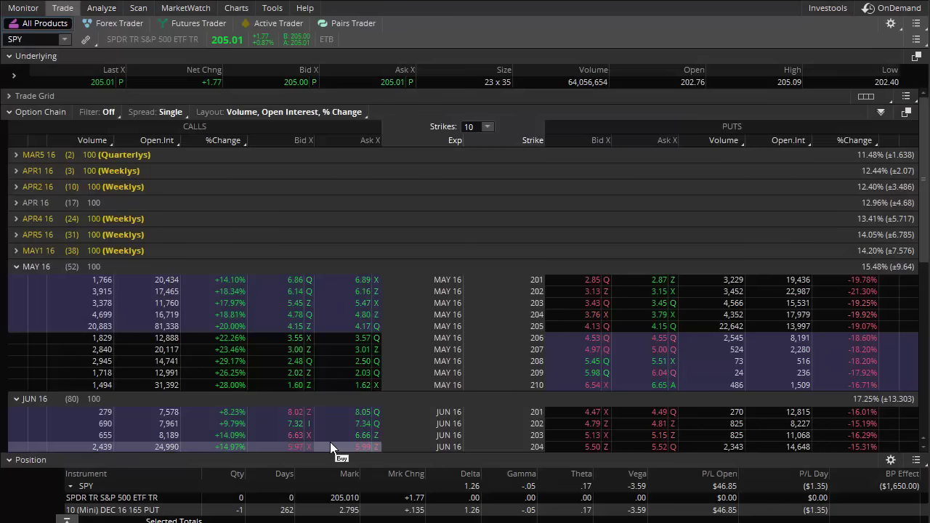
click(97, 510)
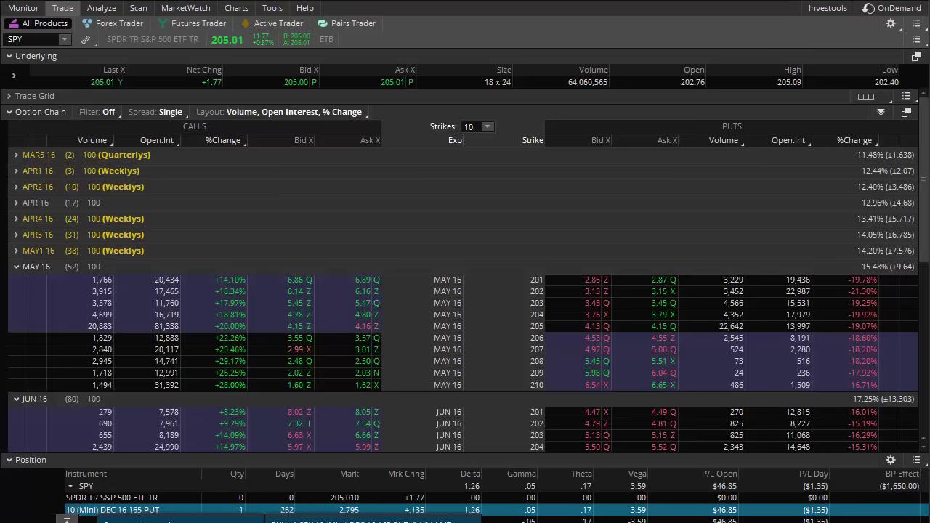
click(359, 521)
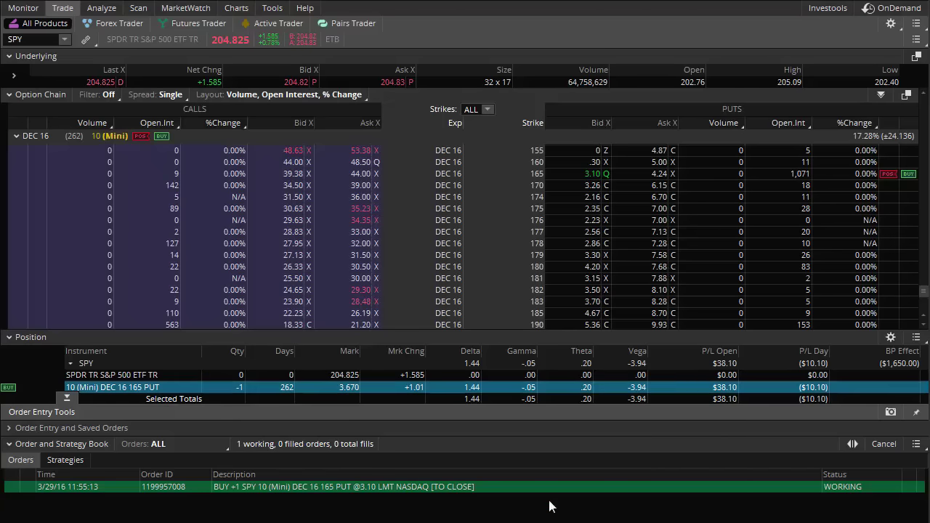
After reviewing the account statement, stage a 4.20 sell of the DEC 16 180 put, then discard it
click(38, 8)
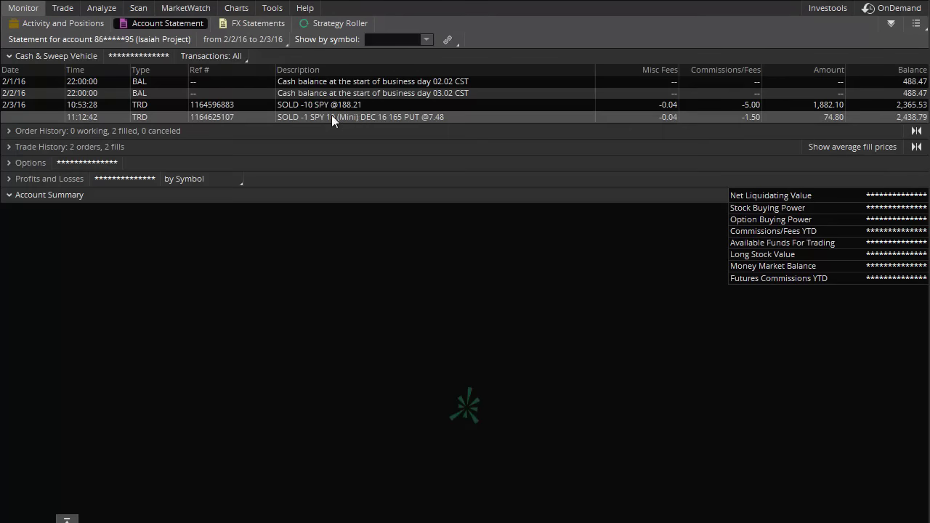
click(62, 8)
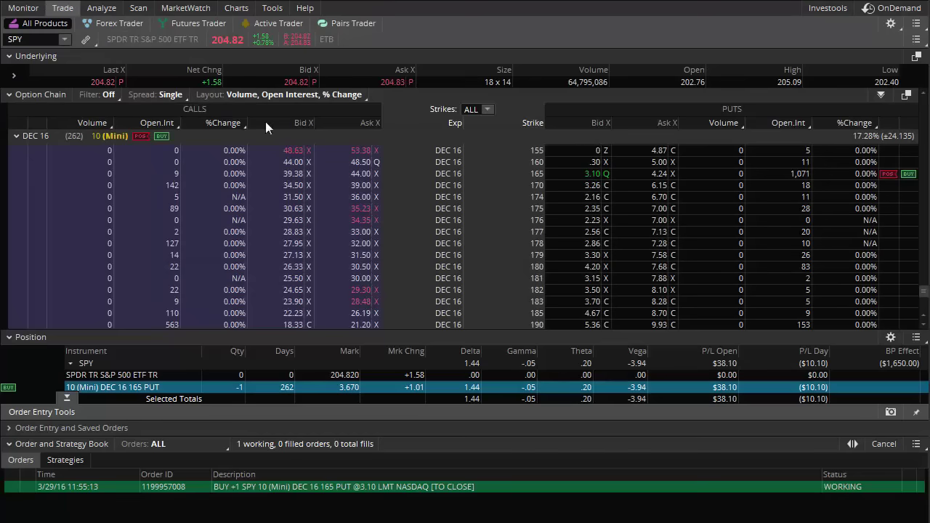
click(592, 267)
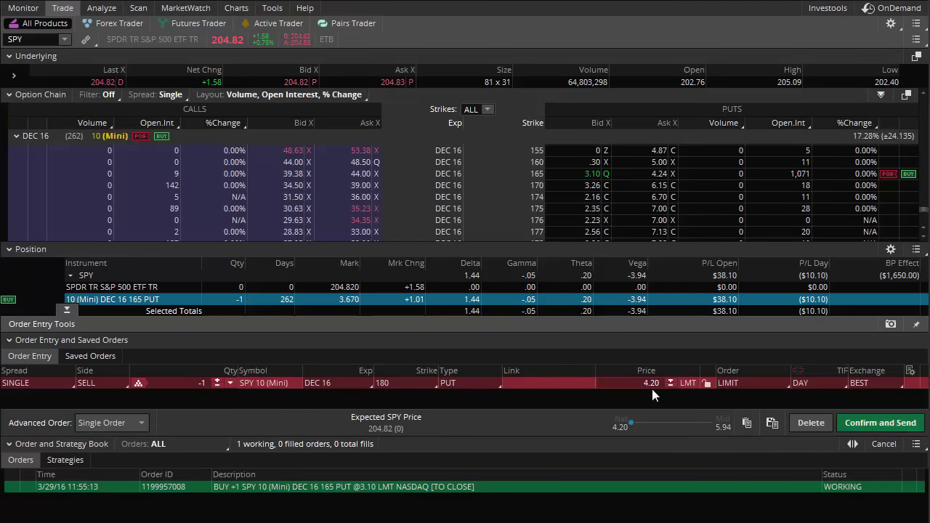
click(807, 426)
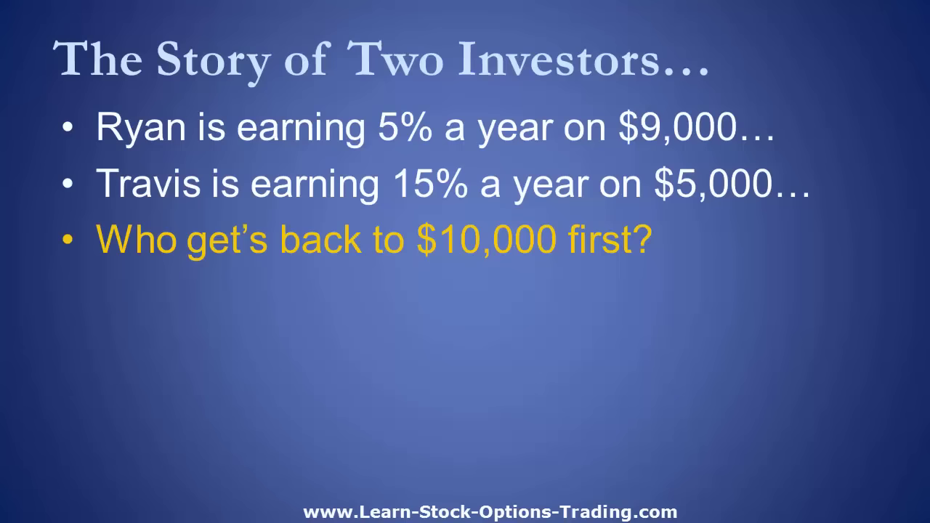
Advance the slideshow to the 'Secrets of a Billionaire Investor…' slide
key(Right)
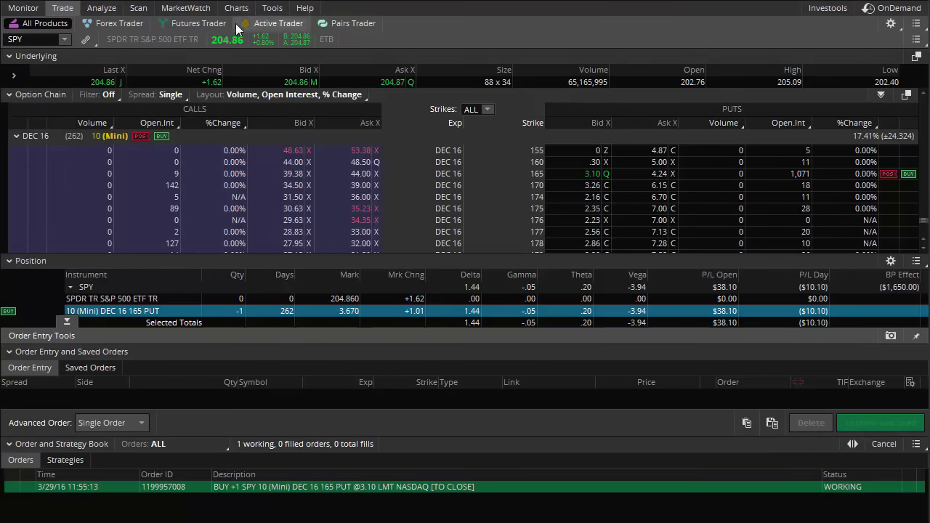
Switch the SPY chart to a 10-year time range
click(236, 9)
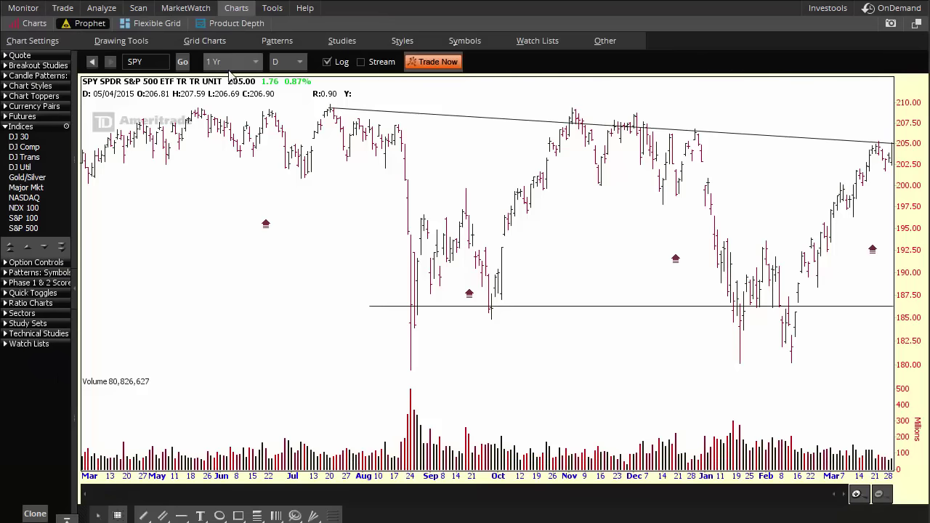
click(231, 63)
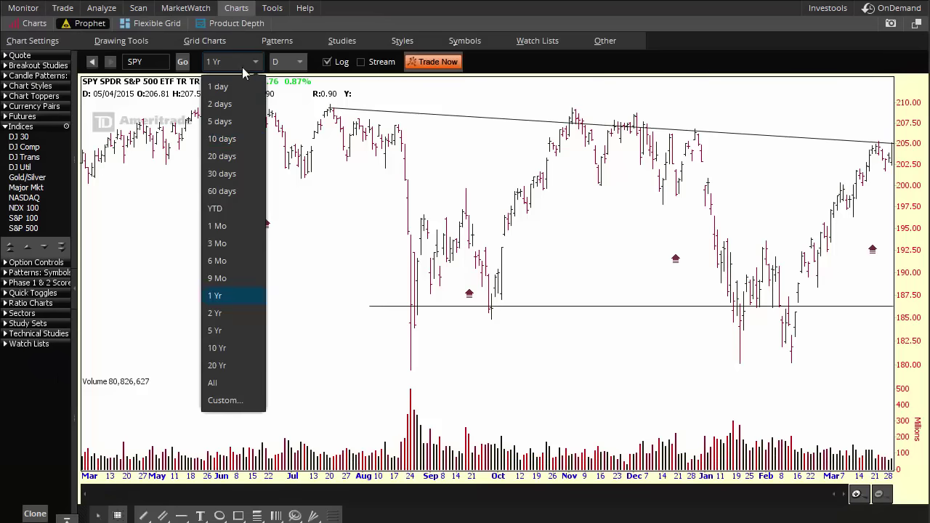
click(228, 355)
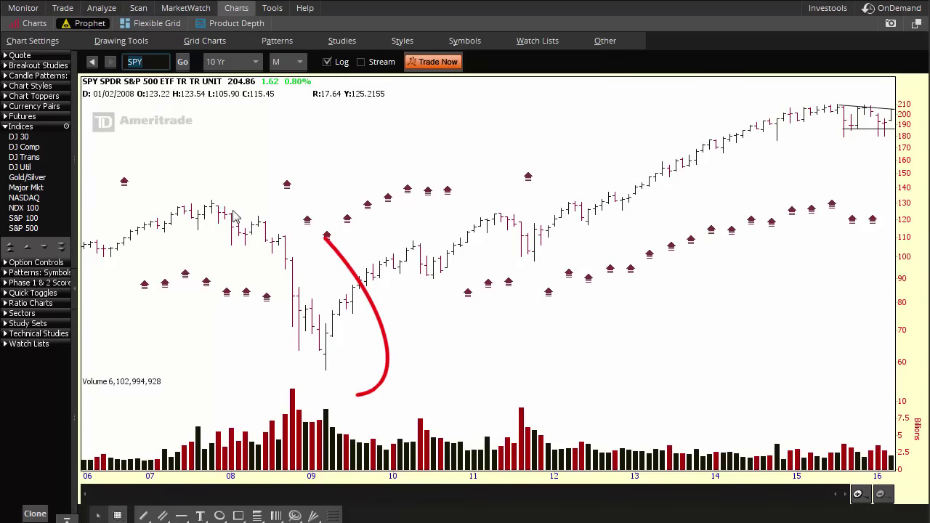